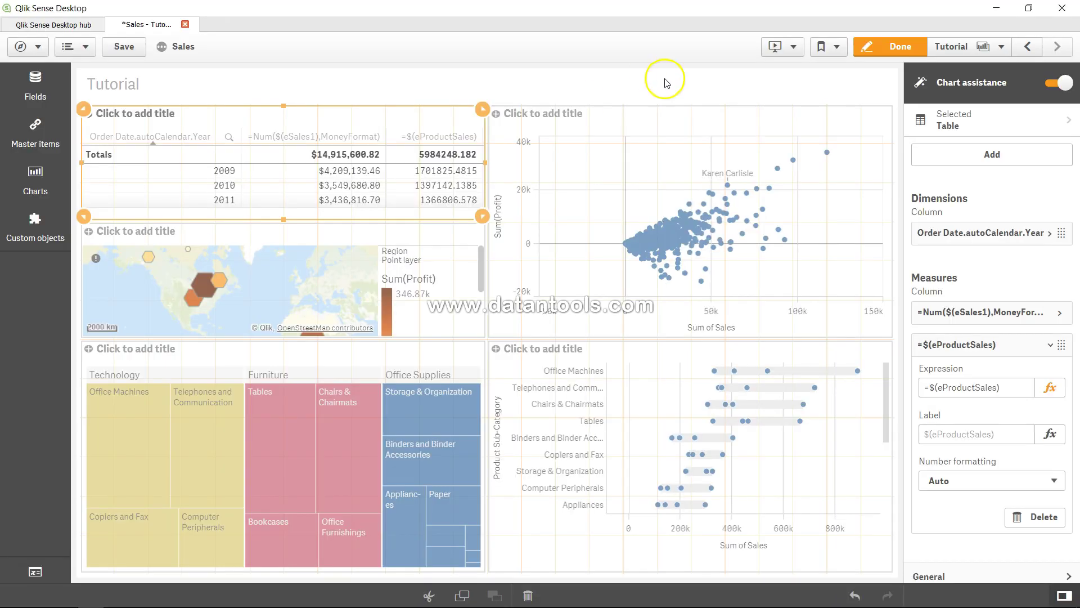
# - Save the Sales app's sheet changes, then open the data load editor
pyautogui.click(534, 76)
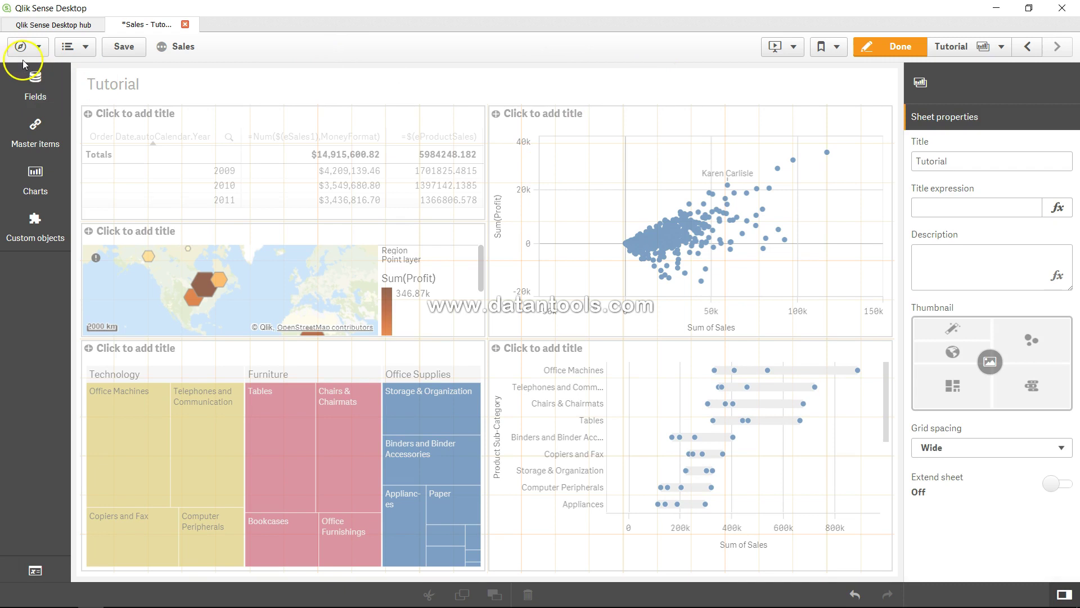
pyautogui.click(37, 47)
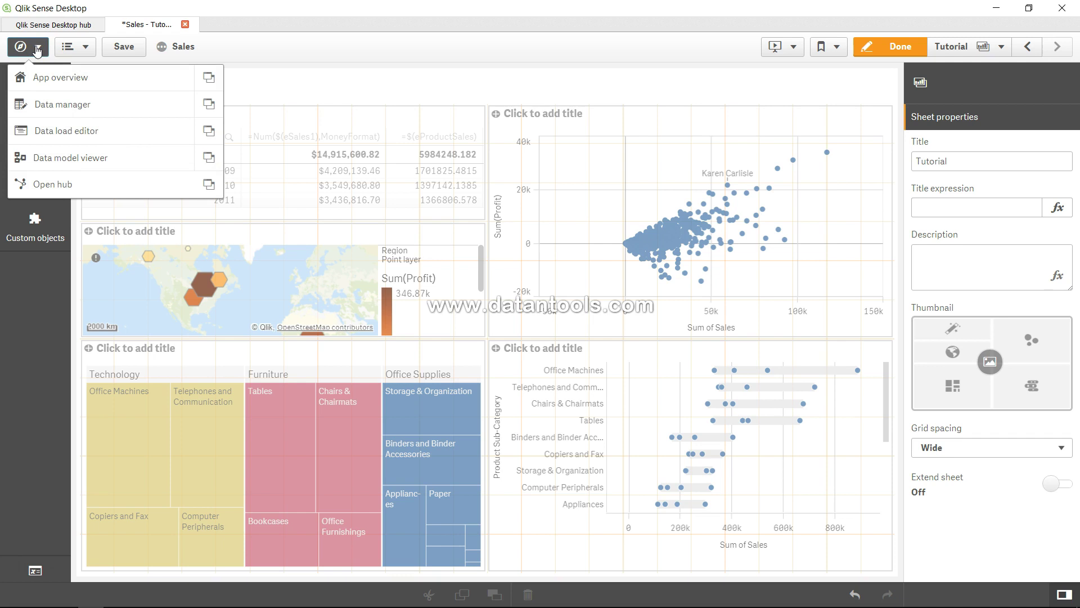
pyautogui.click(70, 132)
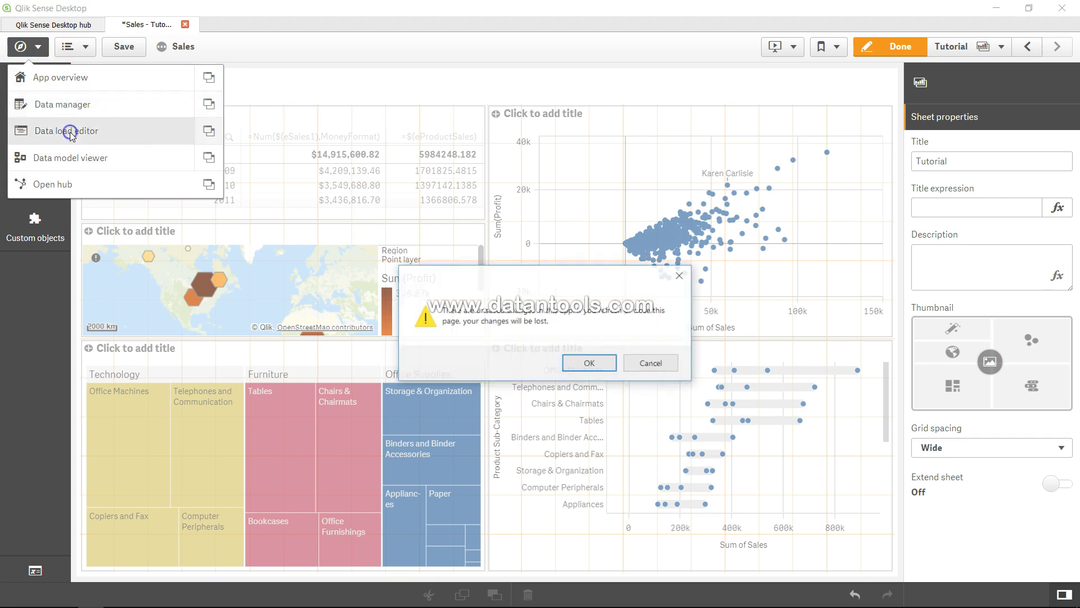
pyautogui.click(657, 364)
pyautogui.click(124, 46)
pyautogui.click(23, 46)
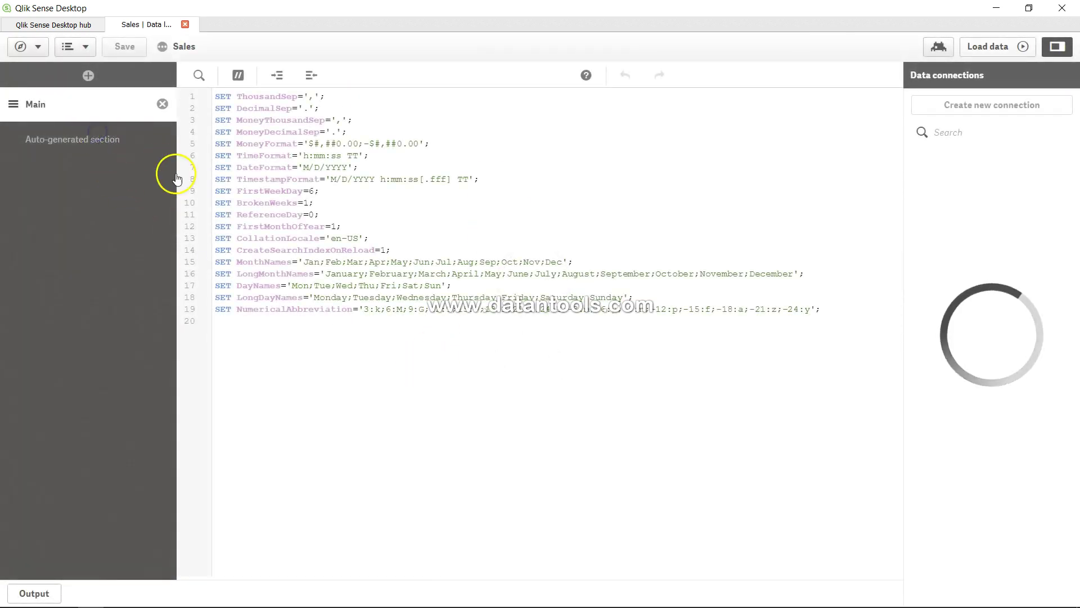
# - In the Auto-generated section, replace Concatenate on line 50 with the label New_Orders:
pyautogui.click(97, 141)
pyautogui.scroll(-3, 374, 406)
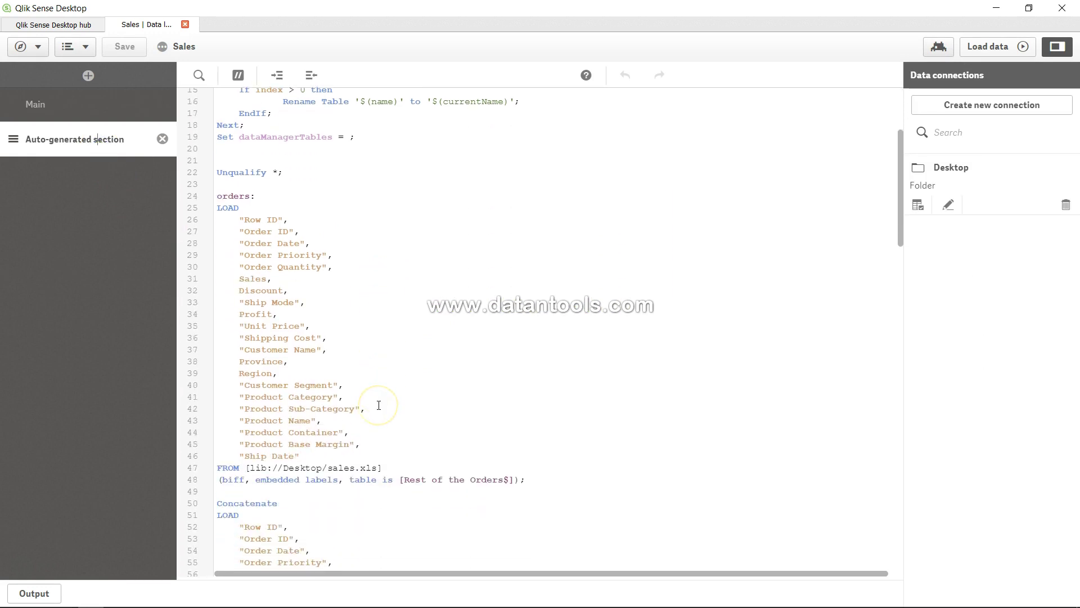
pyautogui.scroll(-2, 379, 405)
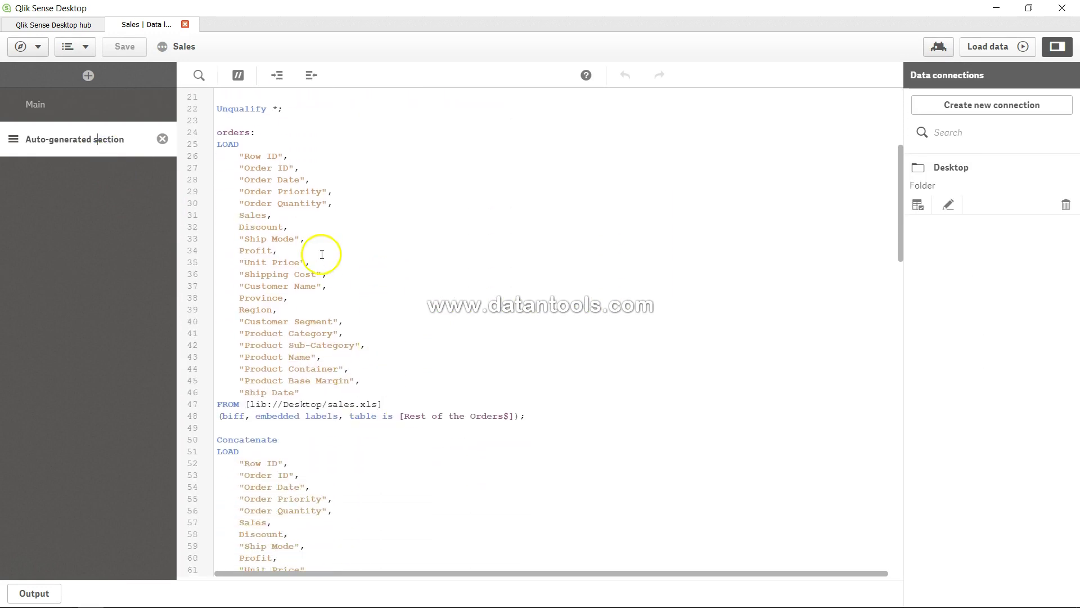
pyautogui.scroll(-3, 317, 357)
pyautogui.scroll(4, 316, 358)
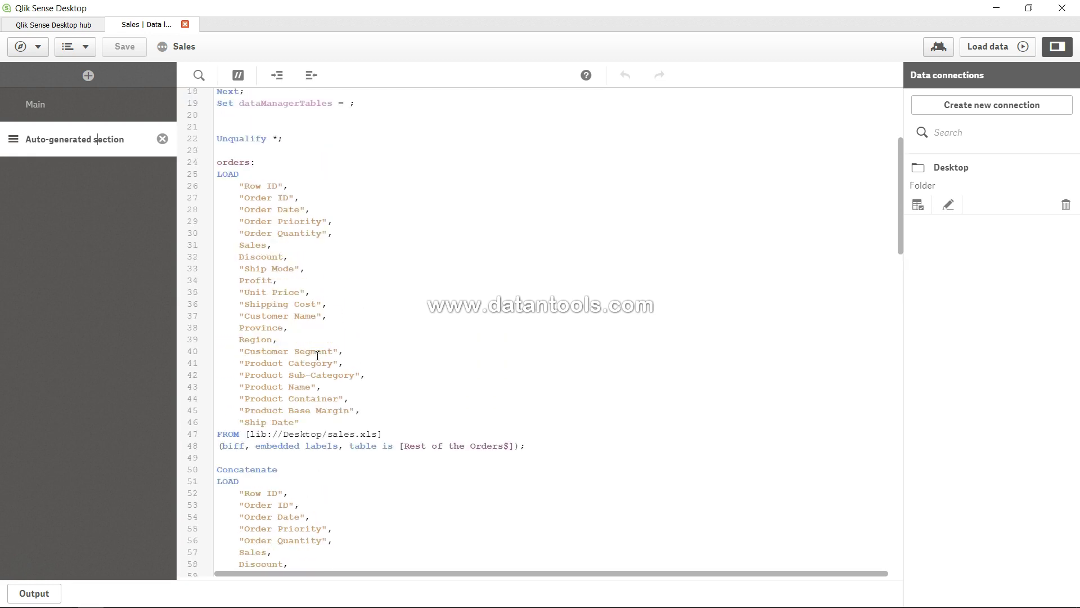
pyautogui.scroll(1, 318, 356)
pyautogui.click(290, 490)
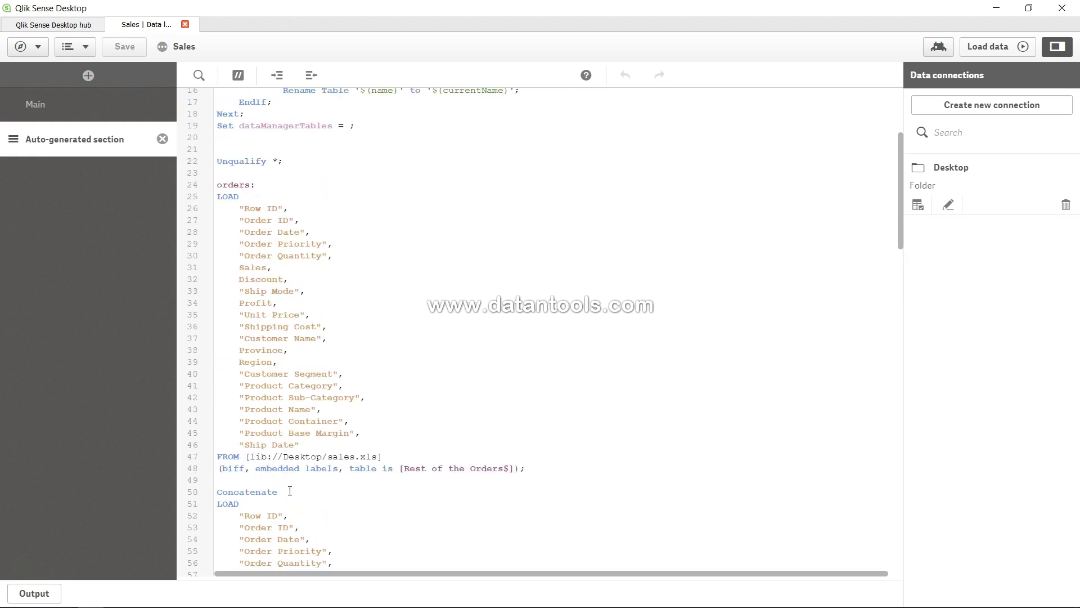
pyautogui.doubleClick(289, 490)
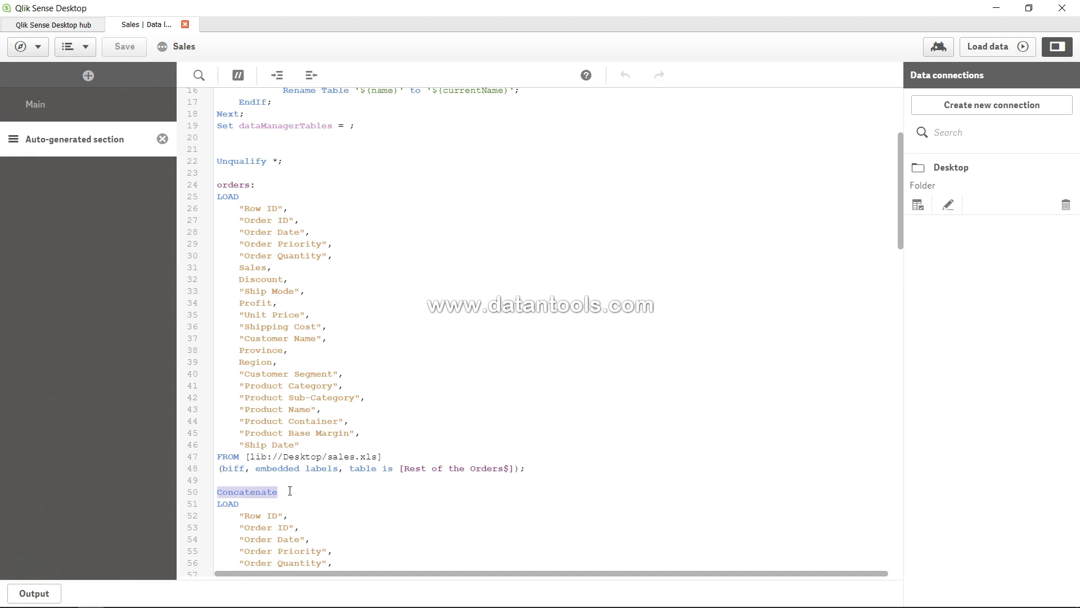
pyautogui.write('New')
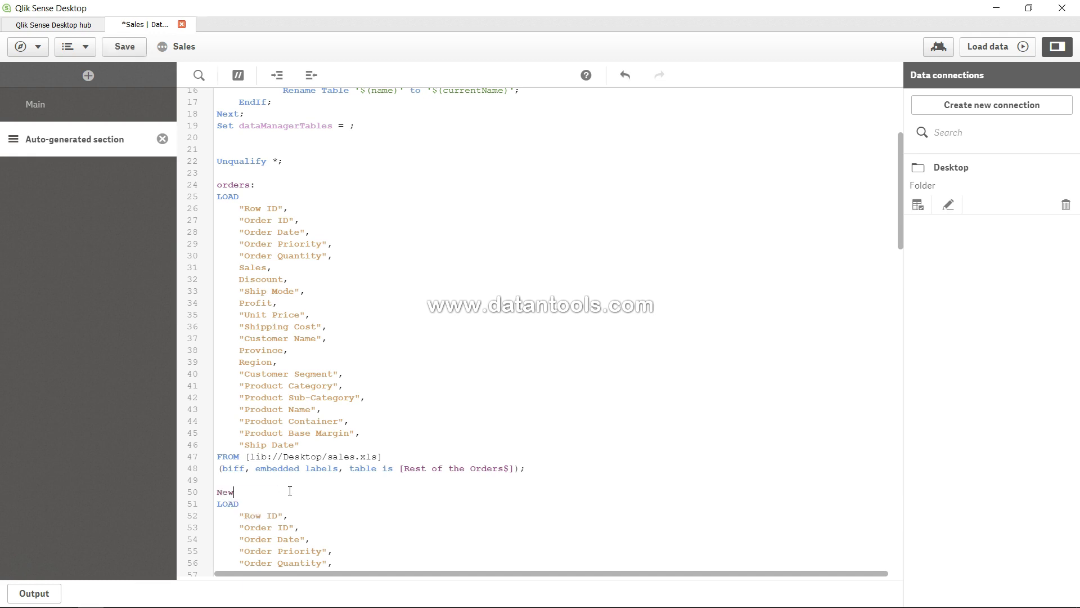
pyautogui.write('_Orders:')
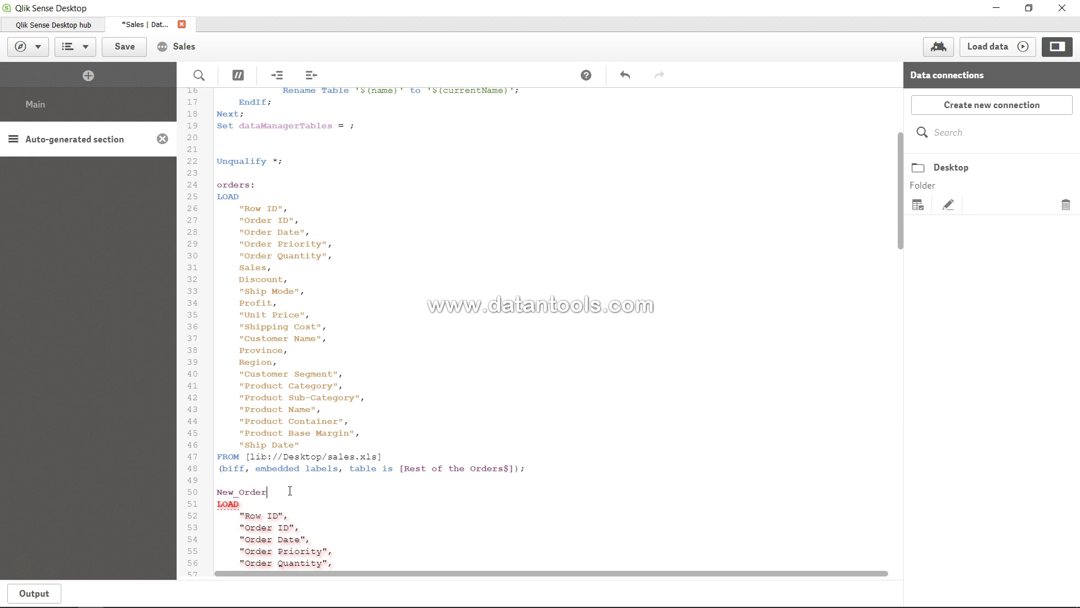
pyautogui.click(387, 329)
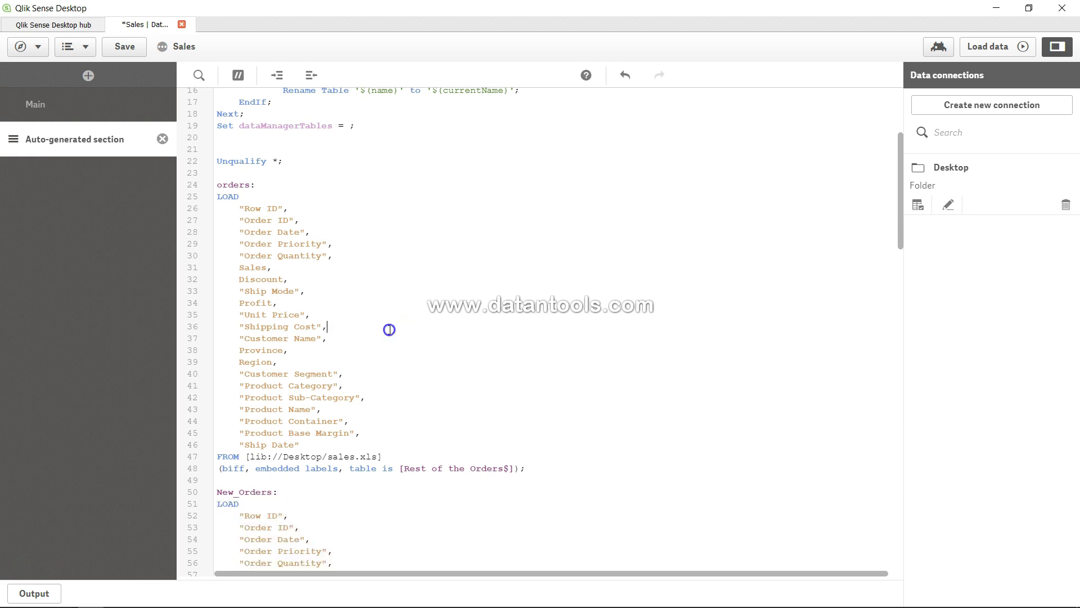
# - Save the script and reload the data, loading 6,246 and 8,399 lines into orders
pyautogui.click(127, 48)
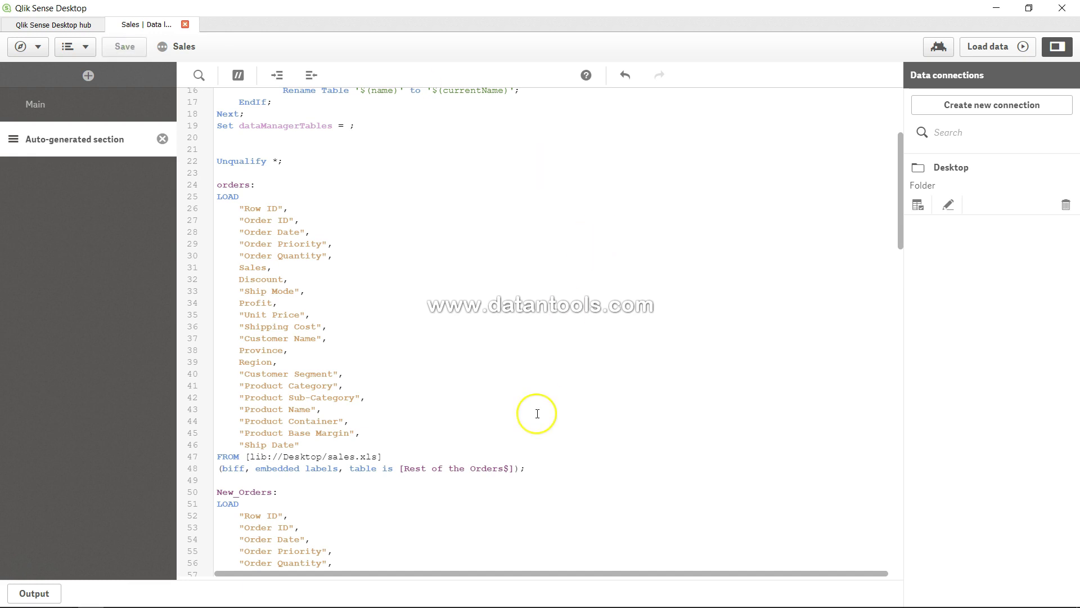
pyautogui.scroll(-3, 537, 414)
pyautogui.scroll(-3, 536, 414)
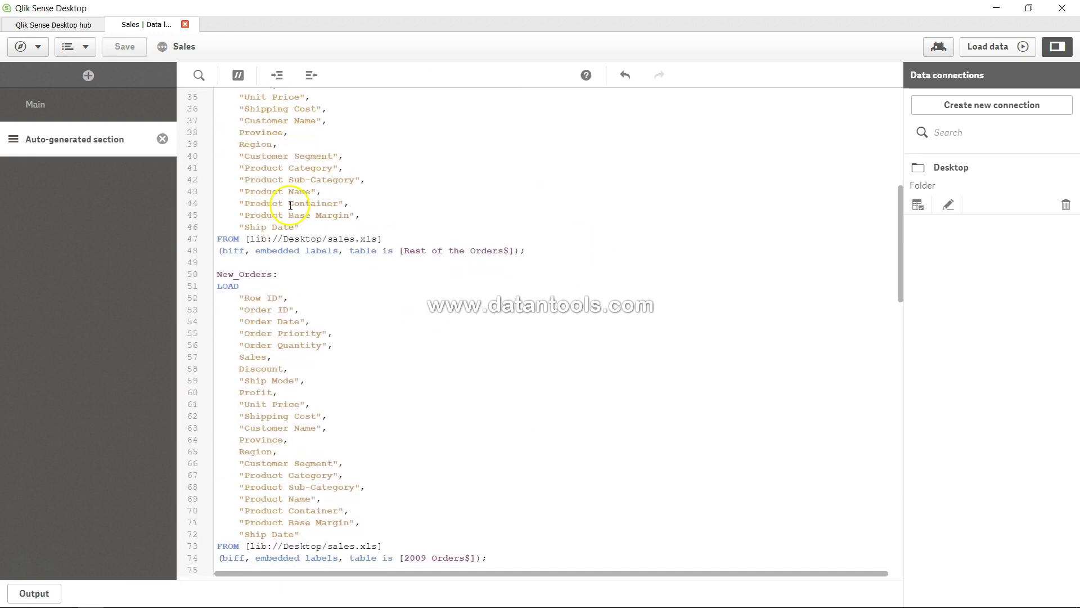
pyautogui.click(508, 370)
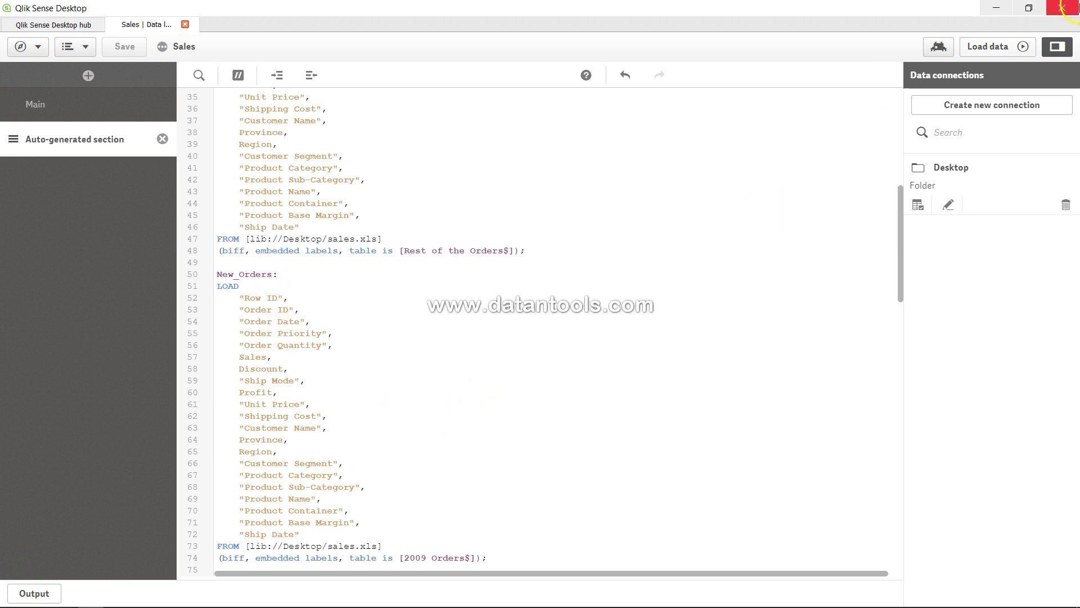
pyautogui.click(975, 45)
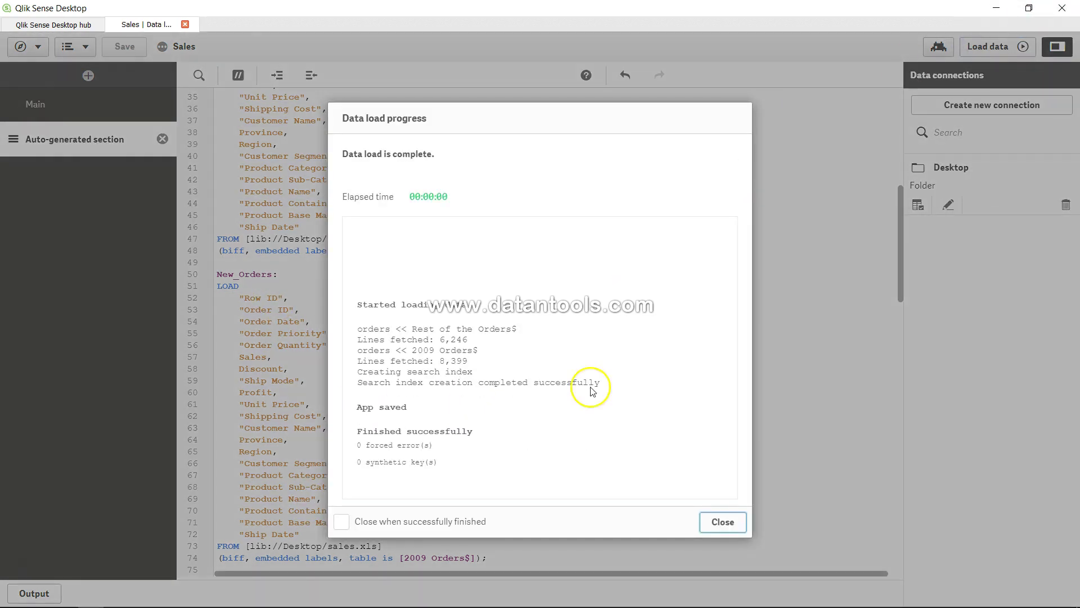
pyautogui.click(724, 522)
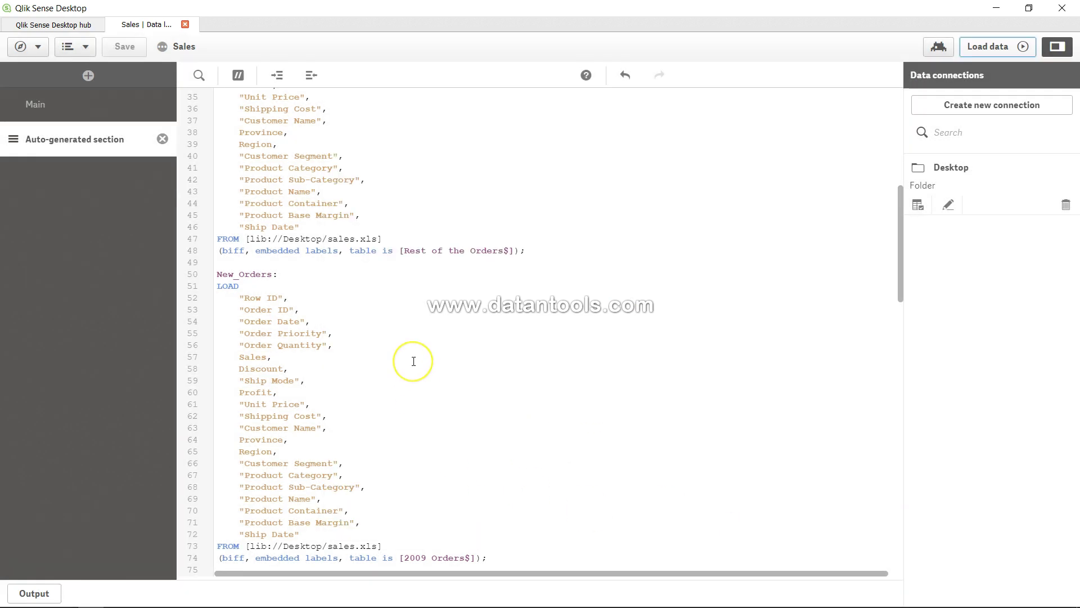
pyautogui.scroll(3, 414, 362)
pyautogui.scroll(4, 413, 361)
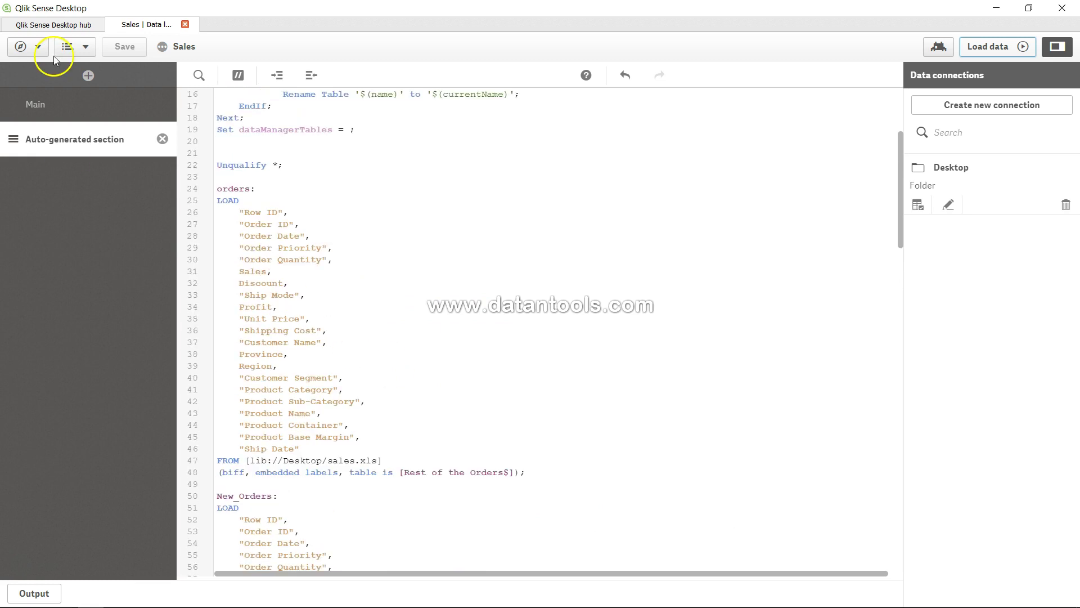
pyautogui.click(32, 53)
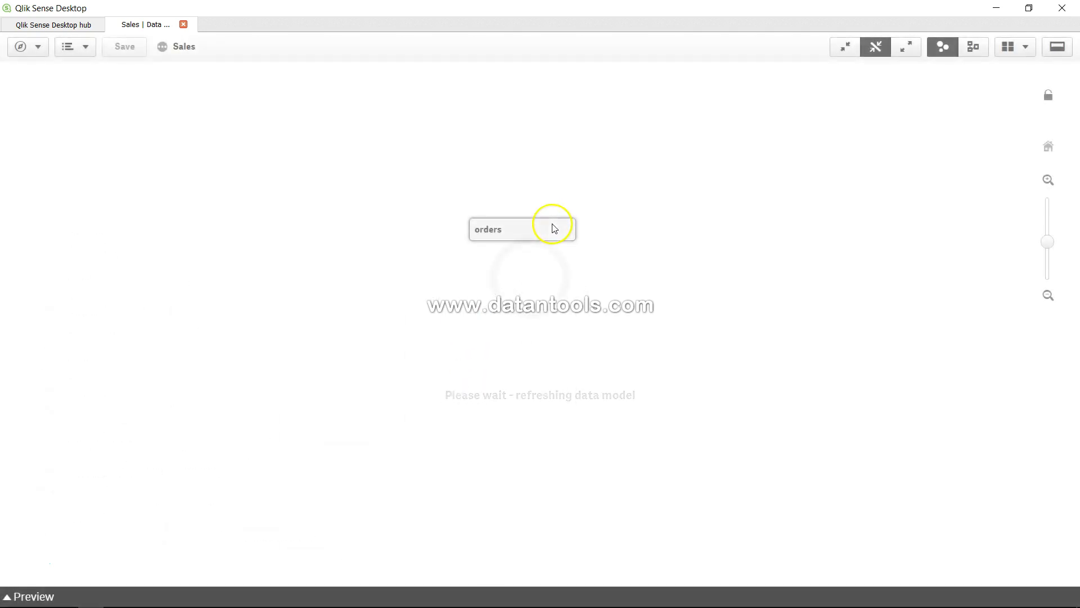
# - In the data model viewer, expand the single orders table to list fields Row ID through Region
pyautogui.moveTo(543, 240); pyautogui.dragTo(562, 535)
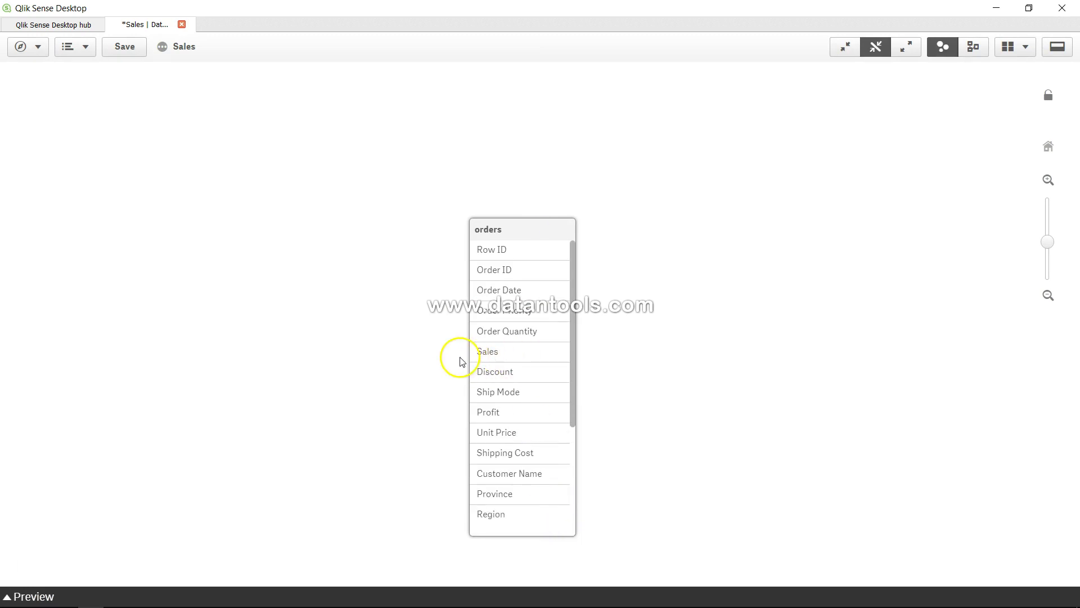
pyautogui.scroll(-3, 499, 303)
pyautogui.scroll(3, 498, 302)
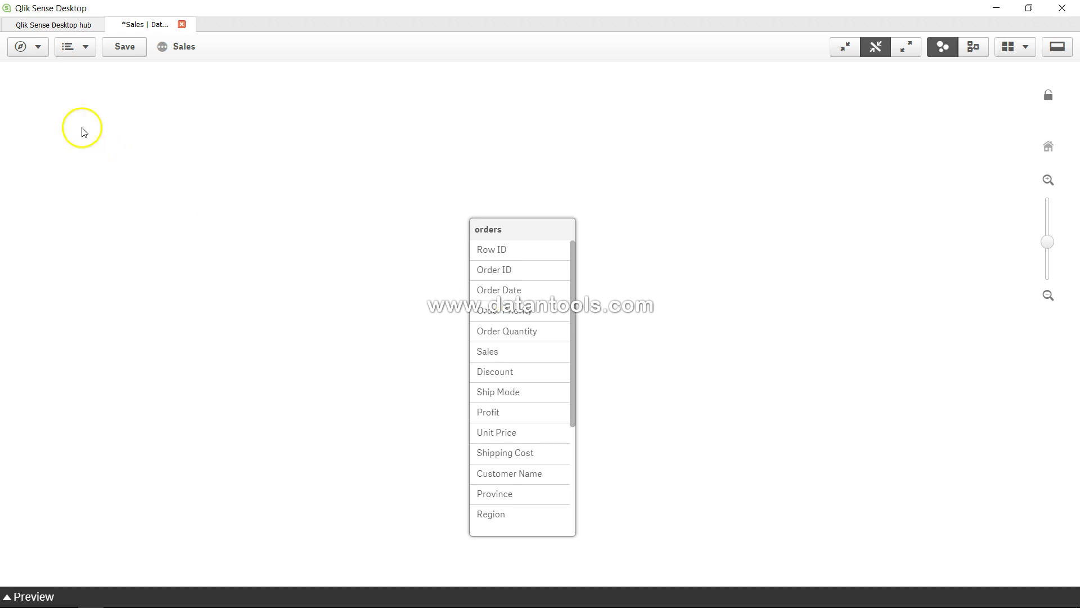
# - Comment out the Row ID field on line 26 of the orders load with // and save
pyautogui.click(29, 50)
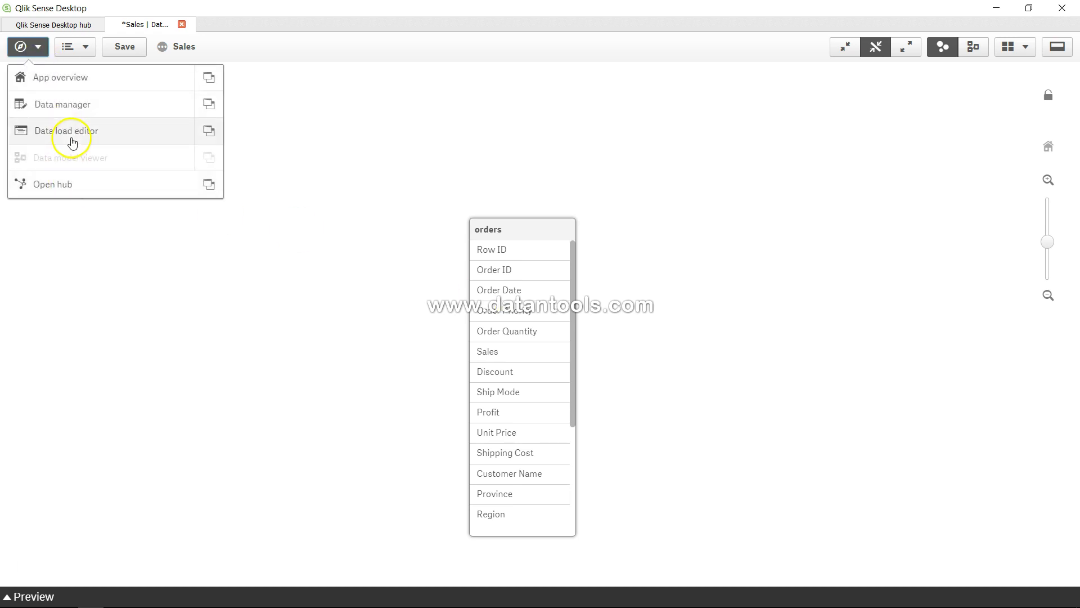
pyautogui.click(72, 140)
pyautogui.click(578, 364)
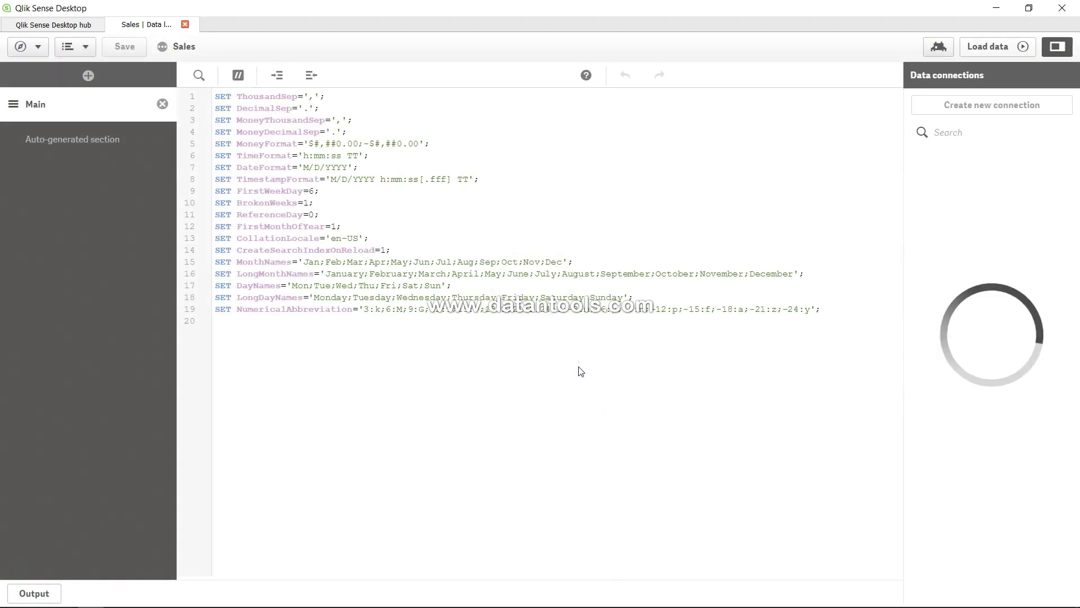
pyautogui.click(104, 144)
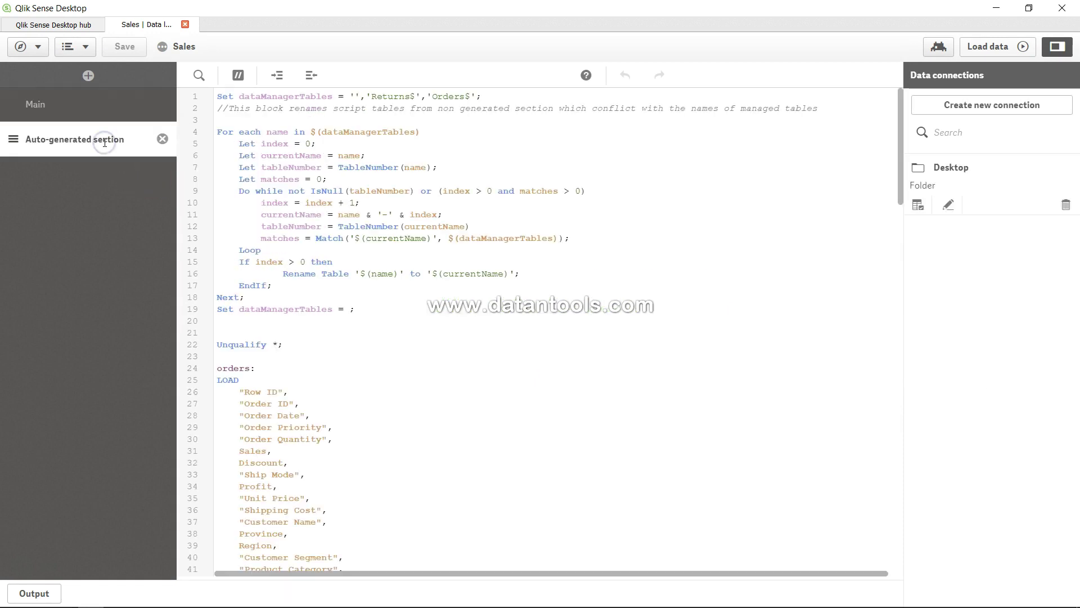
pyautogui.scroll(-2, 337, 354)
pyautogui.scroll(-5, 338, 354)
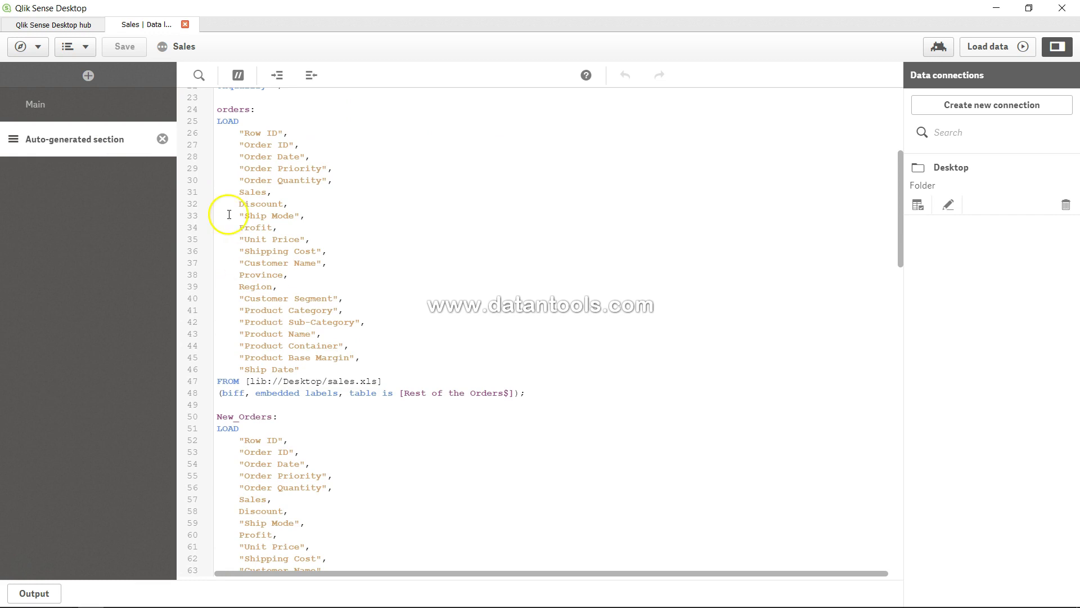
pyautogui.click(217, 134)
pyautogui.write('//')
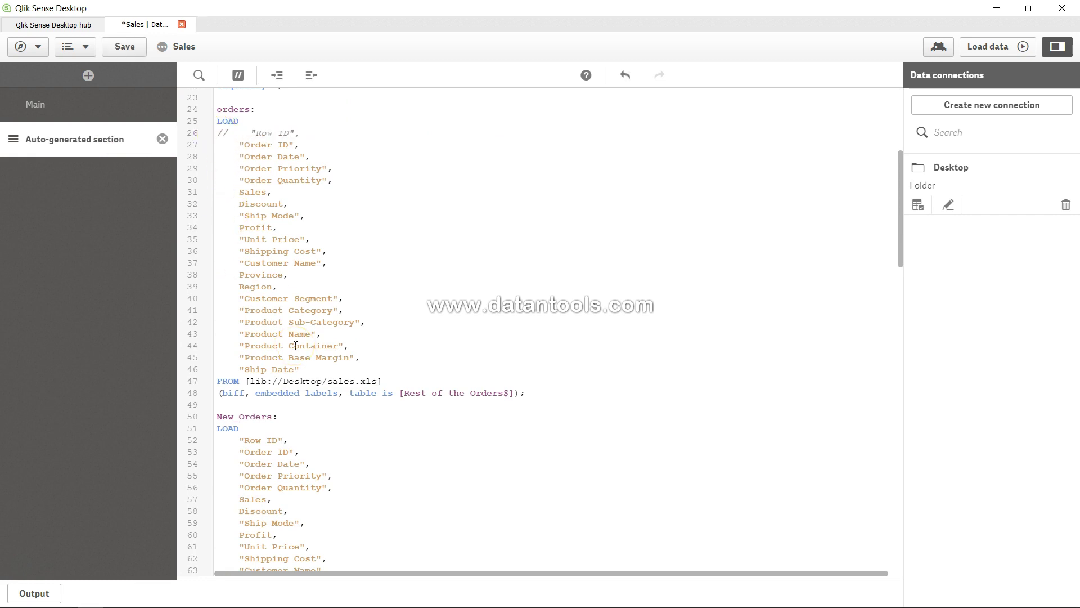
pyautogui.click(124, 55)
# - Alias Order Priority as Order_Priority in the New_Orders load and save the script
pyautogui.click(328, 476)
pyautogui.write('as ')
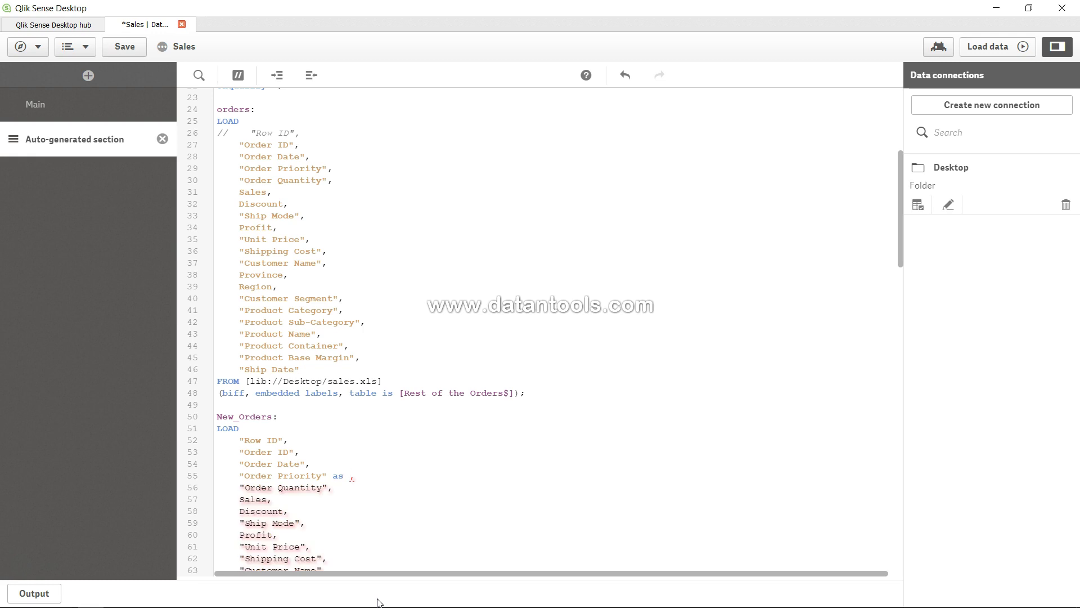
pyautogui.write('Order_Pri')
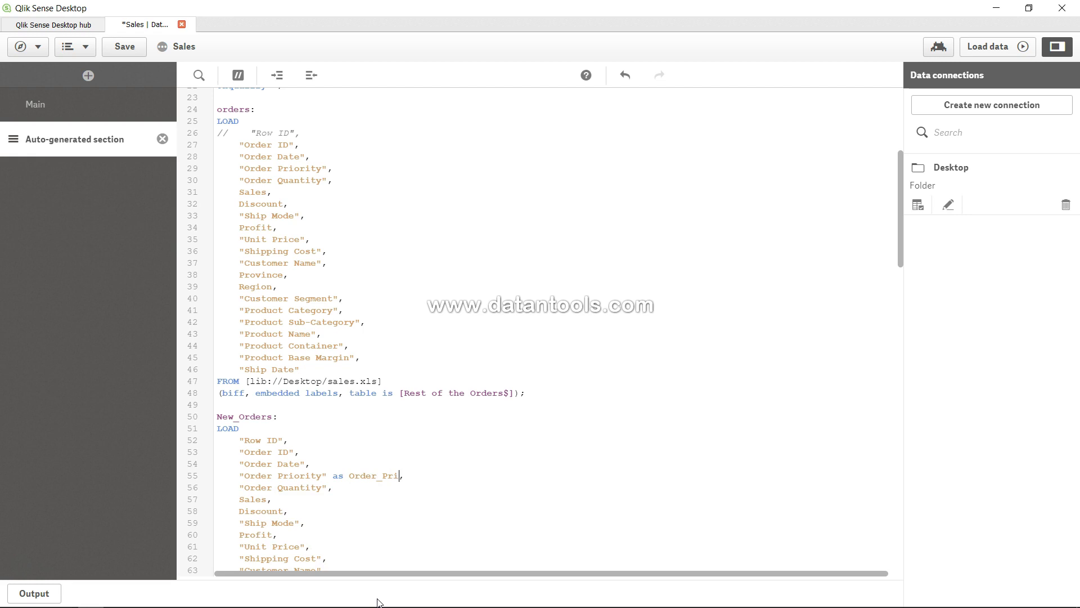
pyautogui.write('ro')
pyautogui.press('BackSpace')
pyautogui.press('BackSpace')
pyautogui.press('BackSpace')
pyautogui.write('iroity')
pyautogui.press('BackSpace')
pyautogui.press('BackSpace')
pyautogui.press('BackSpace')
pyautogui.press('BackSpace')
pyautogui.press('BackSpace')
pyautogui.write('ority')
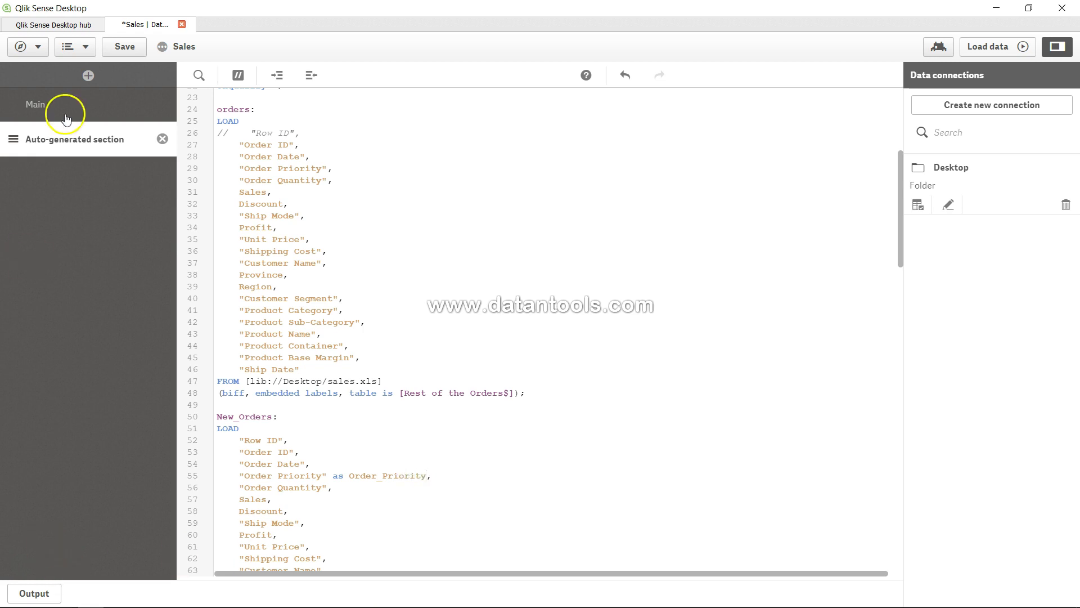
pyautogui.click(117, 51)
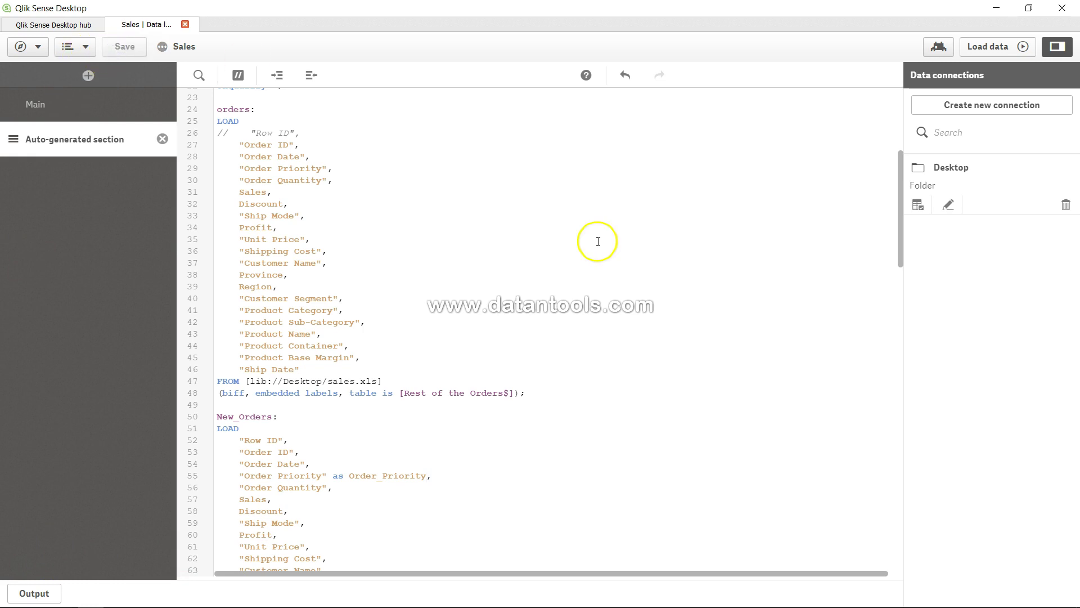
# - Reload the data, producing New_Orders and orders tables linked by a $Syn 1 synthetic key
pyautogui.click(999, 46)
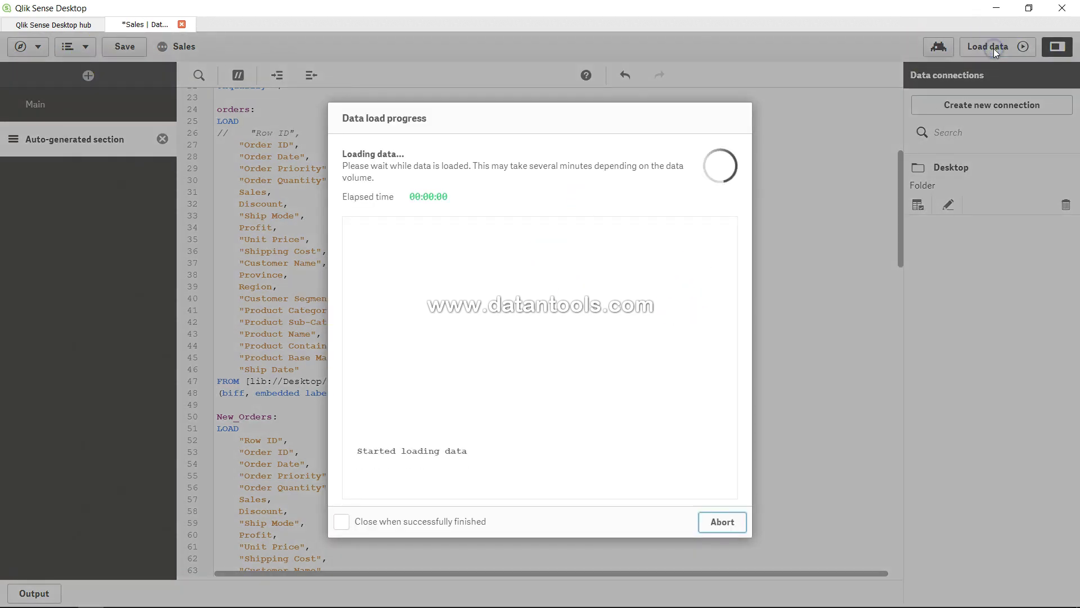
pyautogui.moveTo(356, 462); pyautogui.dragTo(370, 463)
pyautogui.click(723, 522)
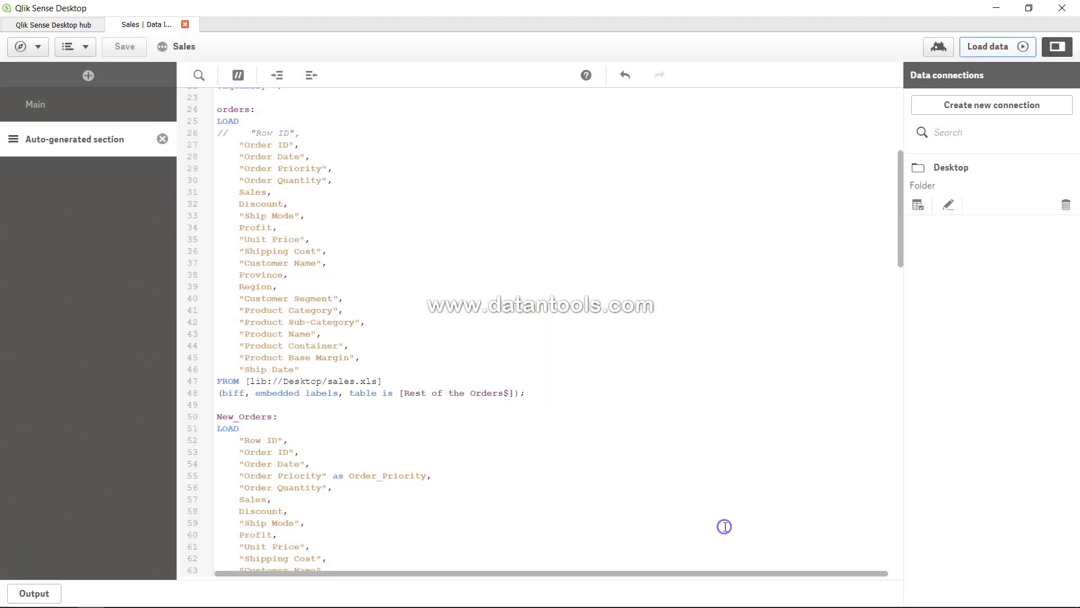
pyautogui.click(33, 46)
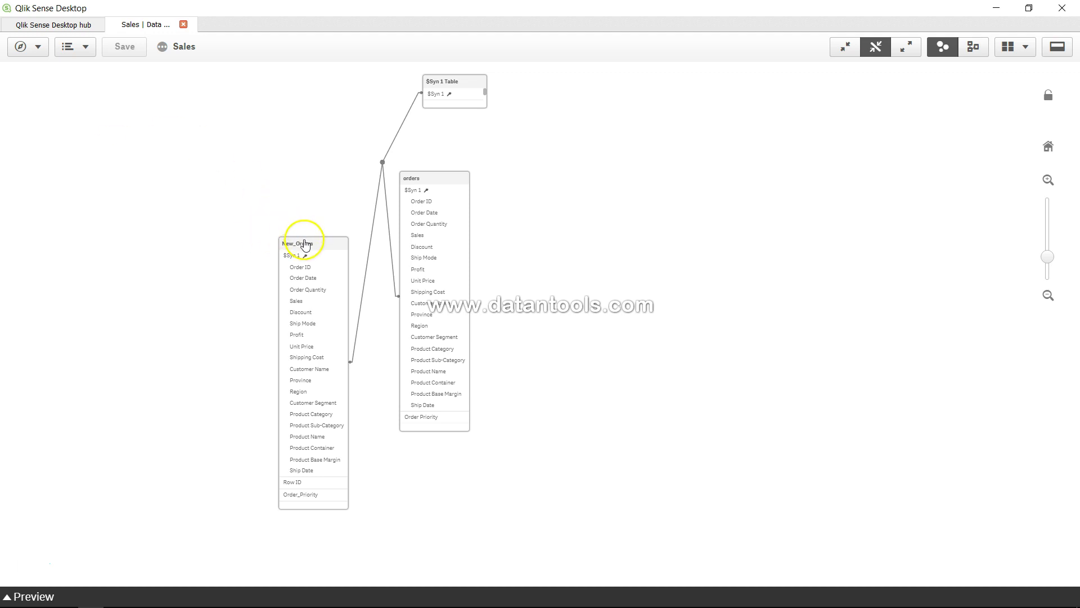
# - Spread out New_Orders and orders, and expand $Syn 1 Table to show shared fields Order ID through Ship Date
pyautogui.moveTo(301, 242); pyautogui.dragTo(235, 182)
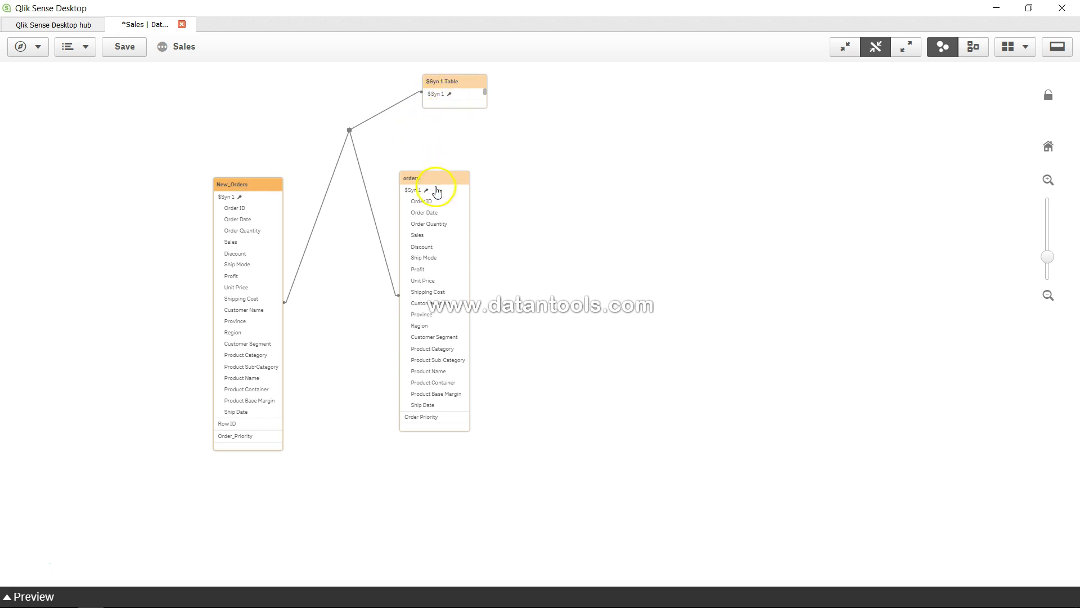
pyautogui.moveTo(439, 184); pyautogui.dragTo(634, 185)
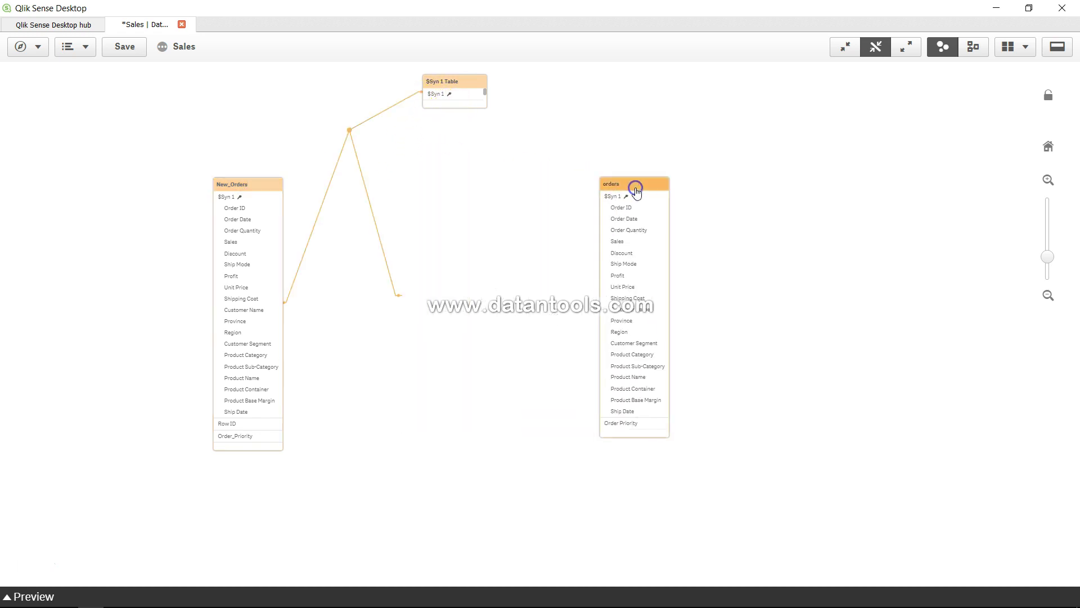
pyautogui.click(459, 101)
pyautogui.click(485, 582)
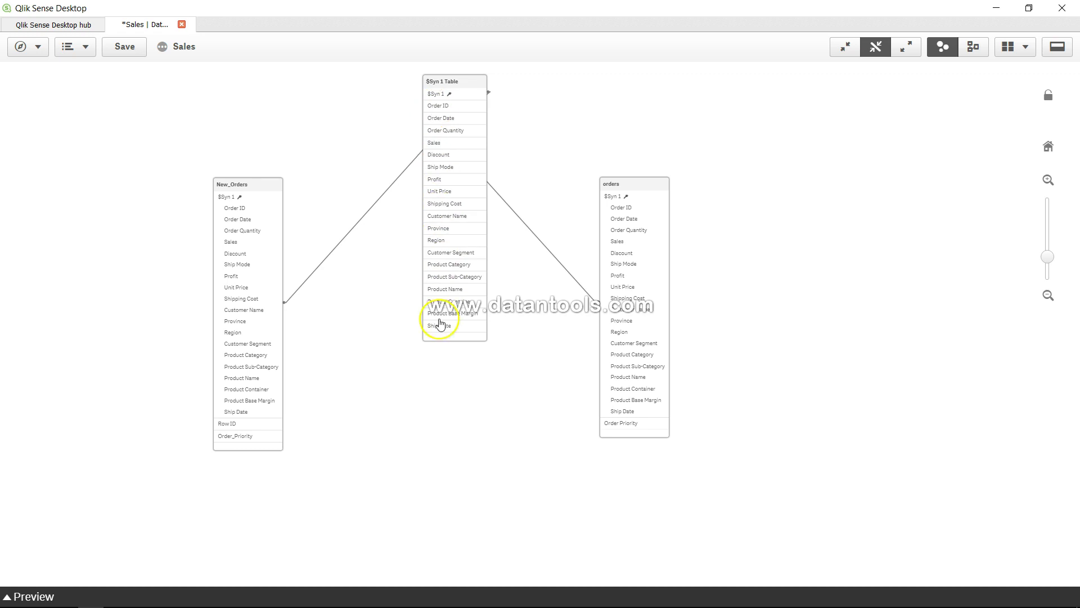
pyautogui.click(438, 325)
# - Back in the Auto-generated script section, uncomment the Row ID line in the orders load
pyautogui.click(40, 48)
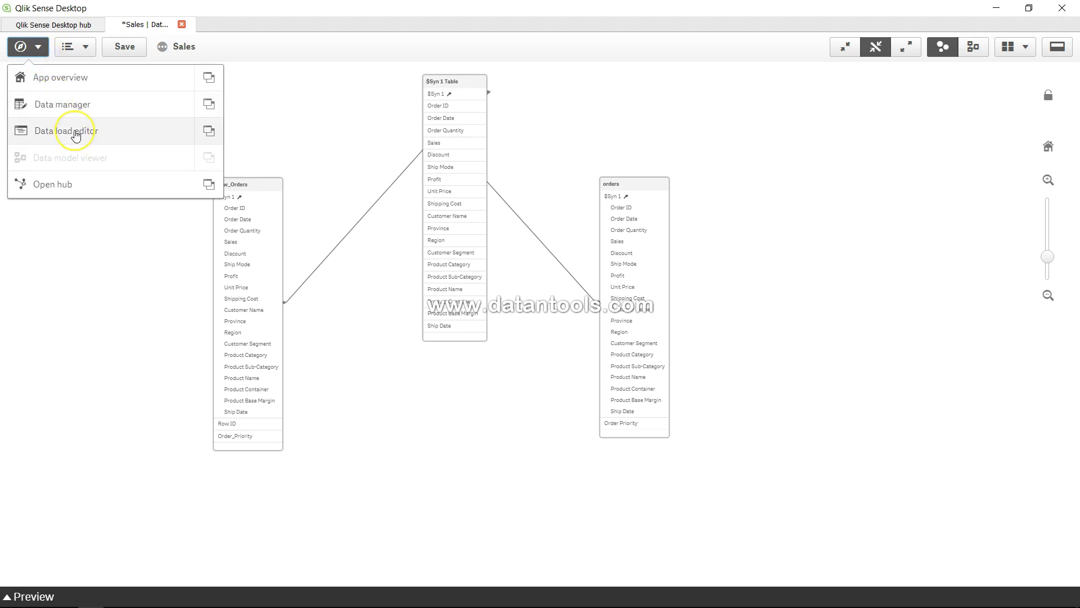
pyautogui.click(76, 134)
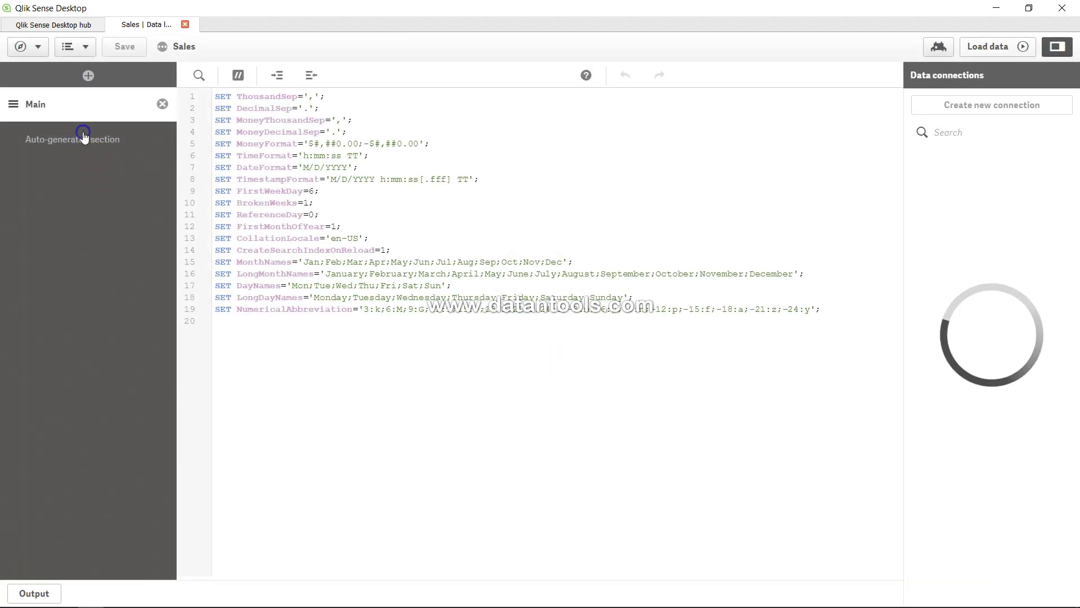
pyautogui.click(84, 139)
pyautogui.scroll(-3, 309, 366)
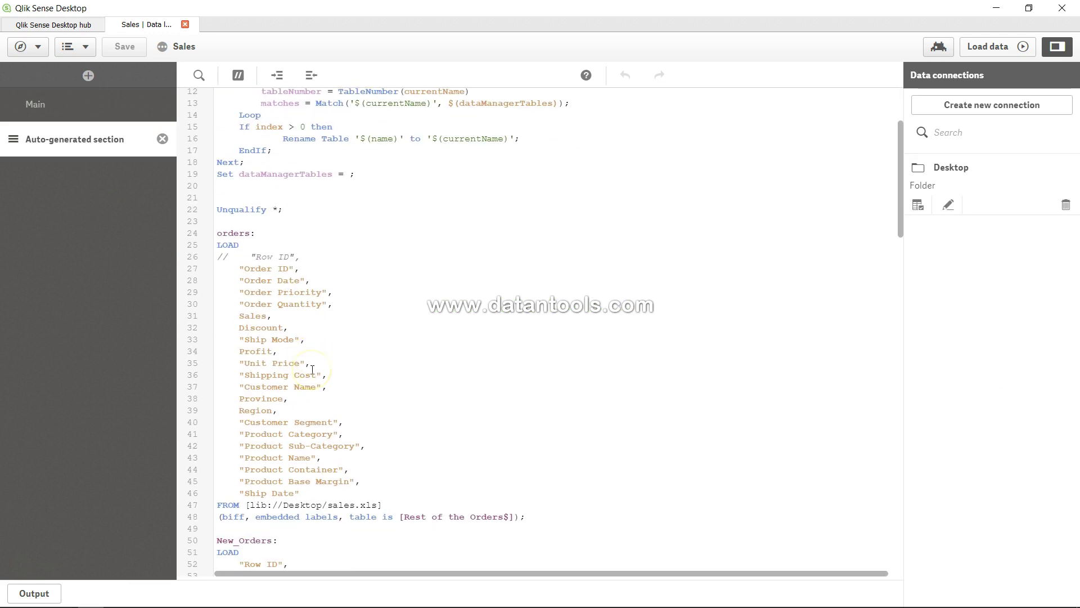
pyautogui.hotkey('ctrl', 'k')
pyautogui.scroll(-5, 231, 254)
# - Delete the Order_Priority alias and replace the New_Orders: label on line 50 with Concatenate
pyautogui.moveTo(333, 378); pyautogui.dragTo(426, 378)
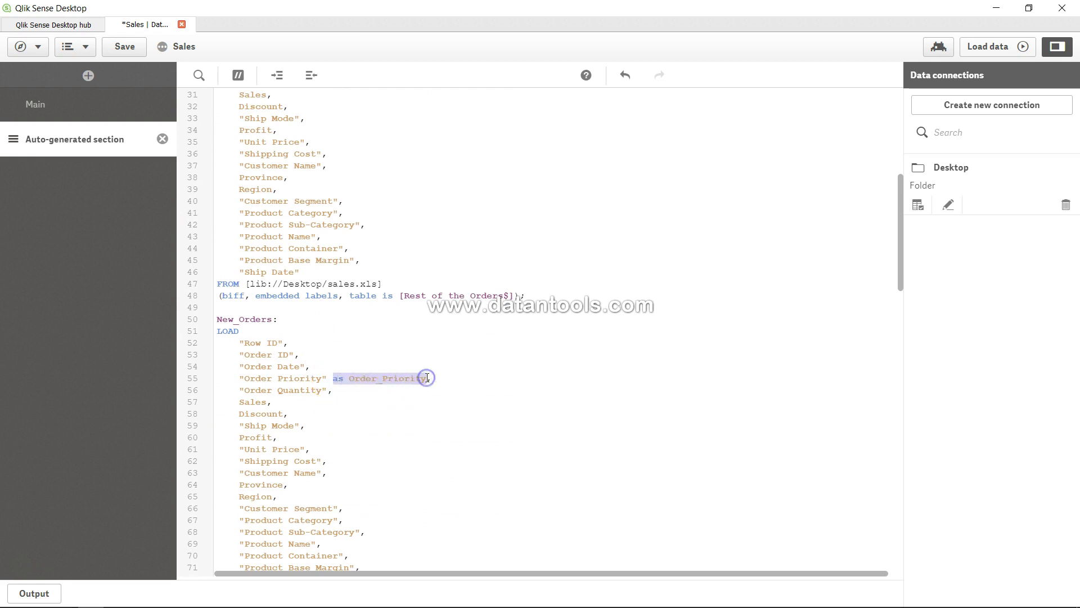
pyautogui.press('BackSpace')
pyautogui.press('BackSpace')
pyautogui.click(302, 320)
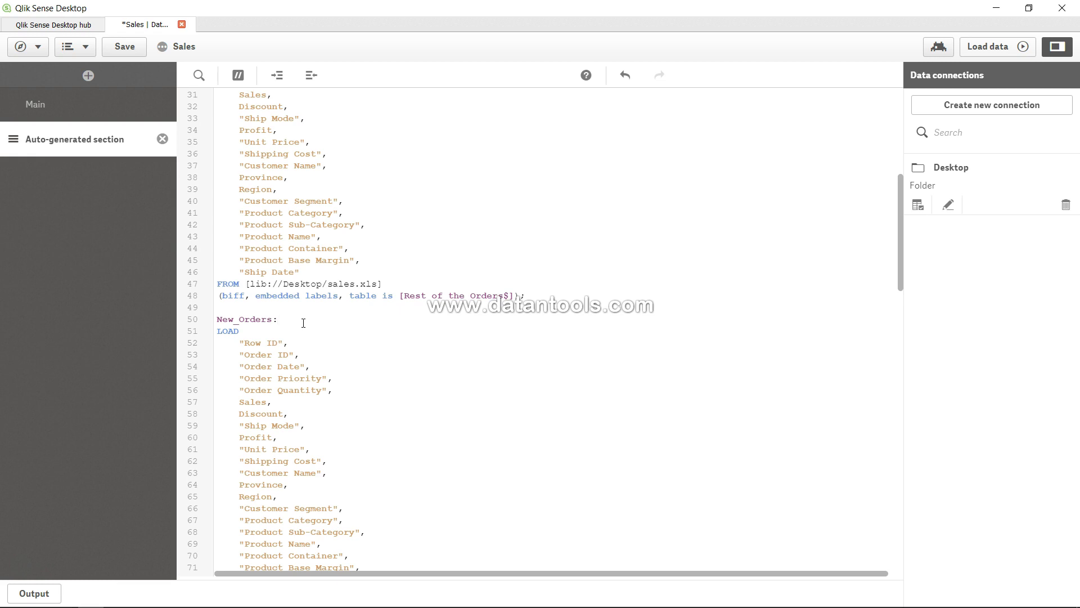
pyautogui.hotkey('shift', 'Home')
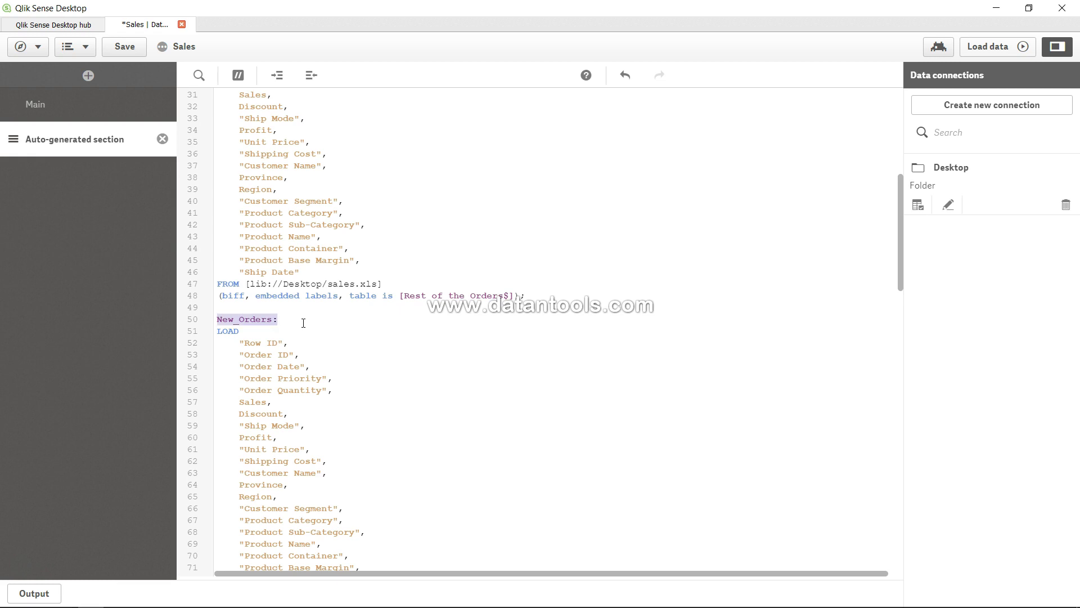
pyautogui.write('Concatenate')
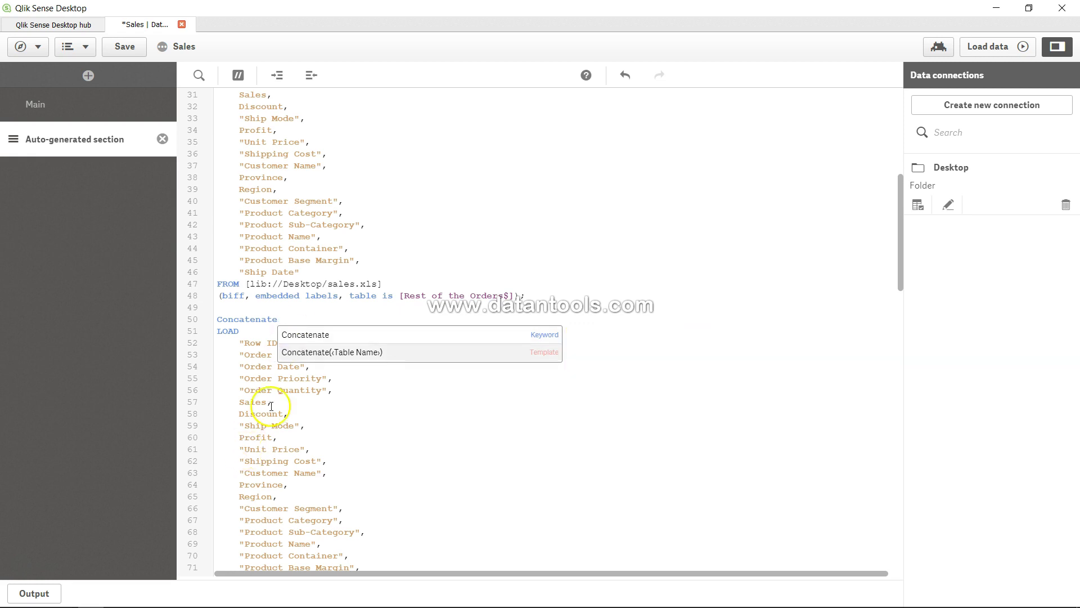
# - Settle the Concatenate prefix on line 50 and place the caret after Order Quantity on line 56
pyautogui.click(321, 393)
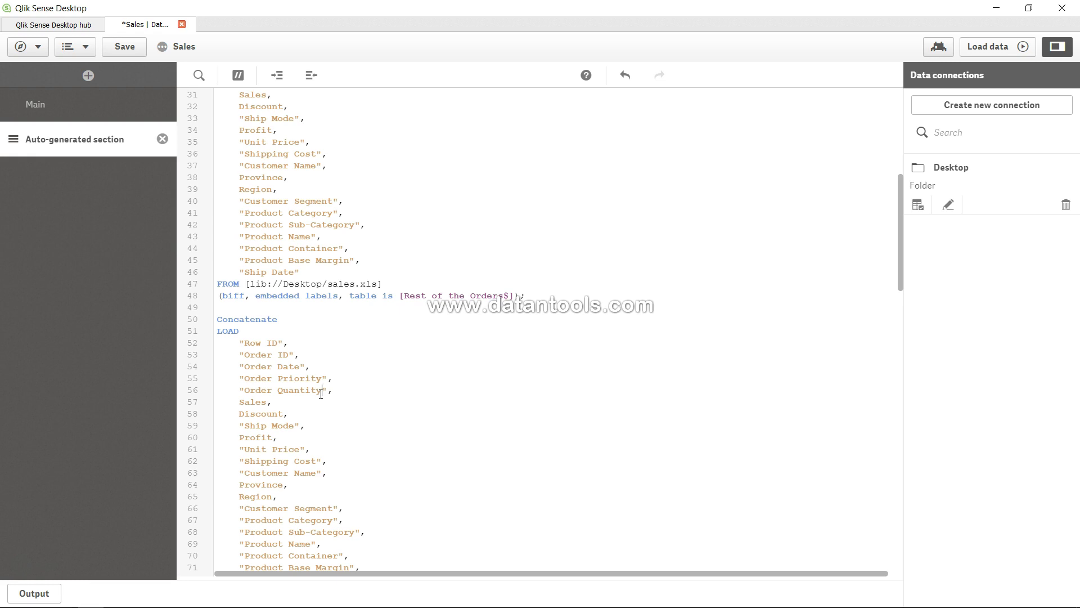
pyautogui.click(333, 389)
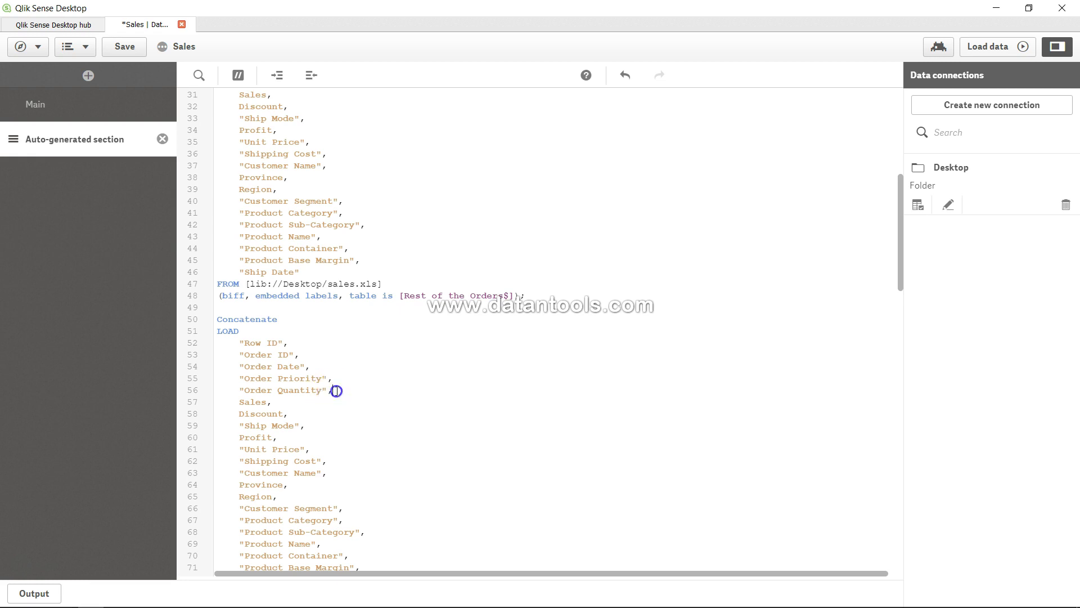